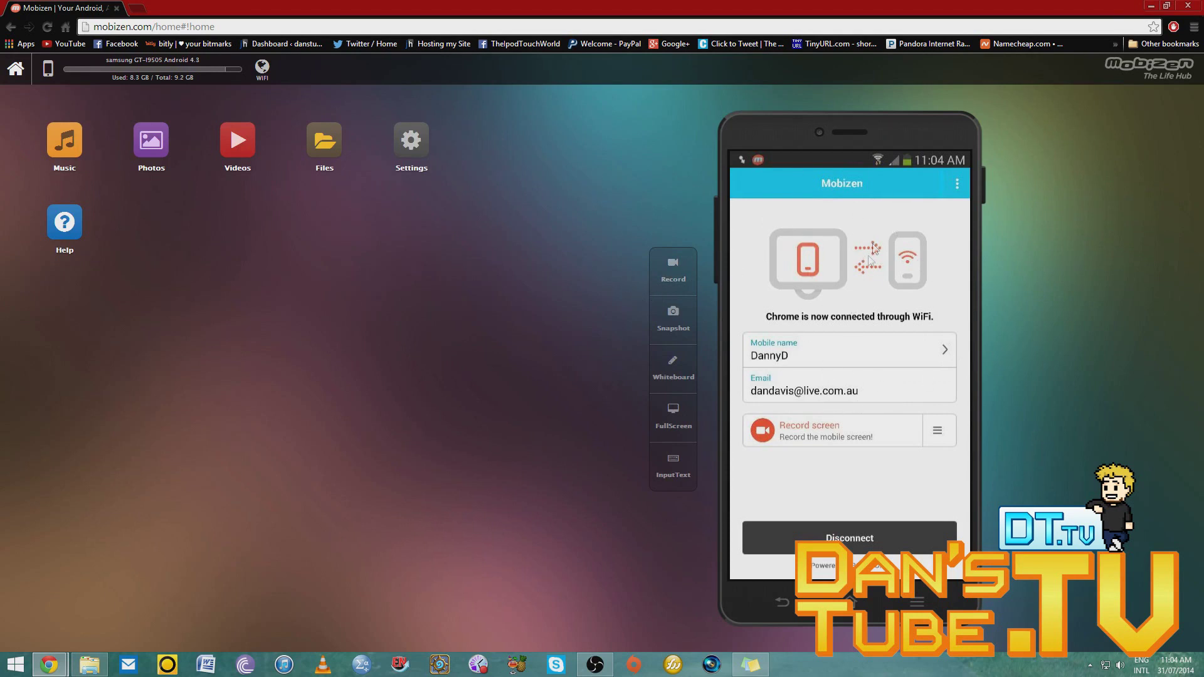
Step: Leave the Mobizen app on the mirrored phone and return to the phone's home screen
click(782, 602)
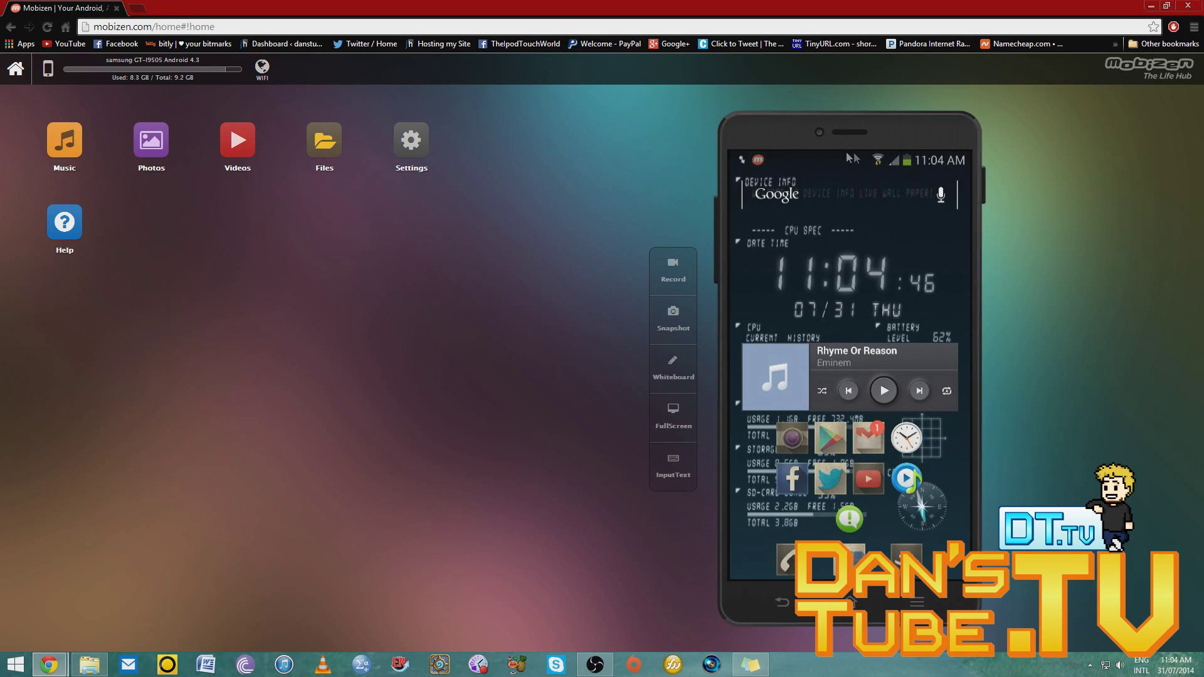
drag(850, 157, 830, 199)
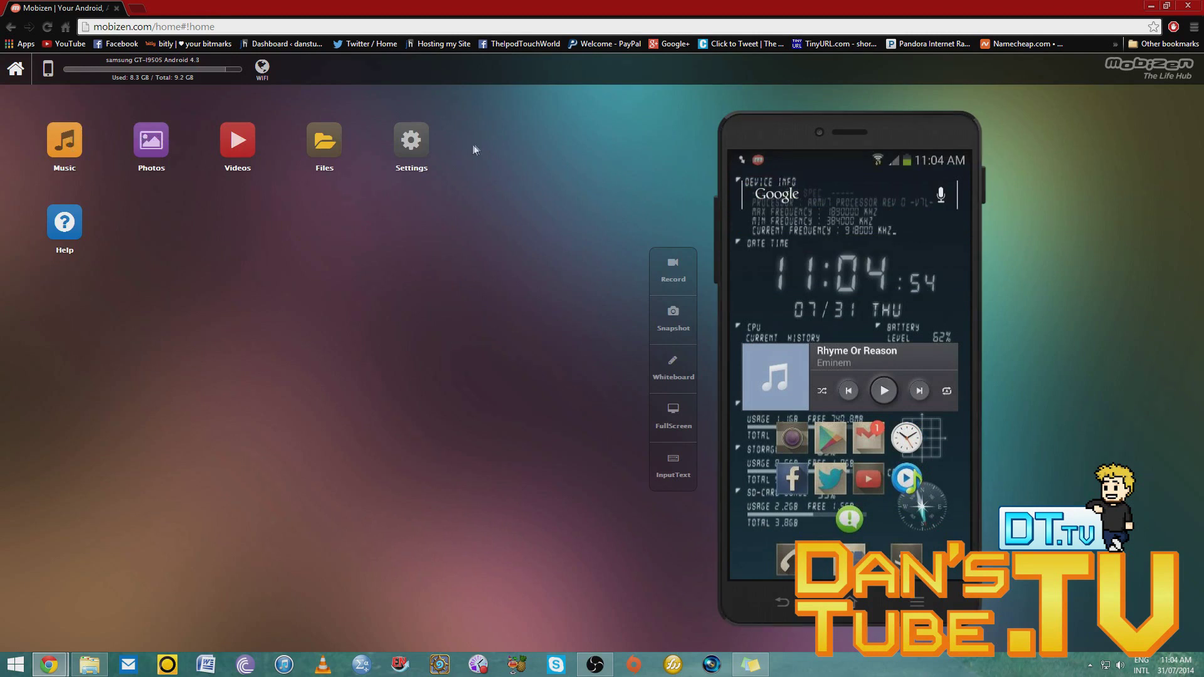
Step: View the photo 20130718_220425.jpg from the SD card's DCIM > Camera folder, then close it
click(68, 151)
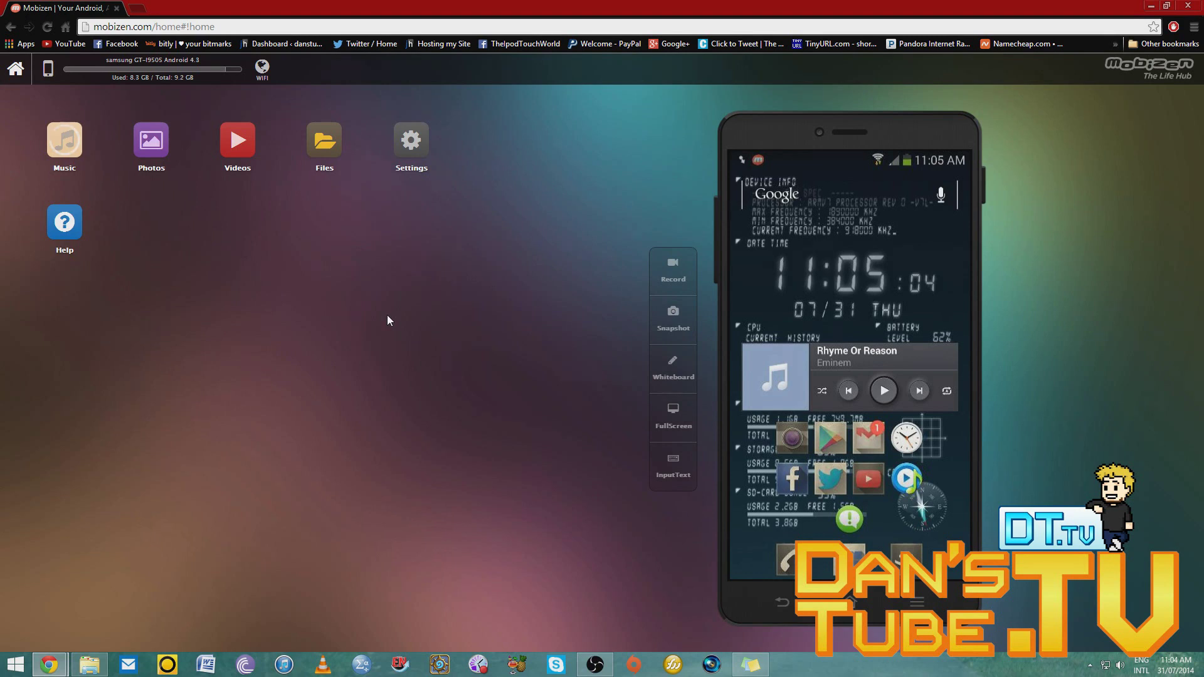
click(335, 153)
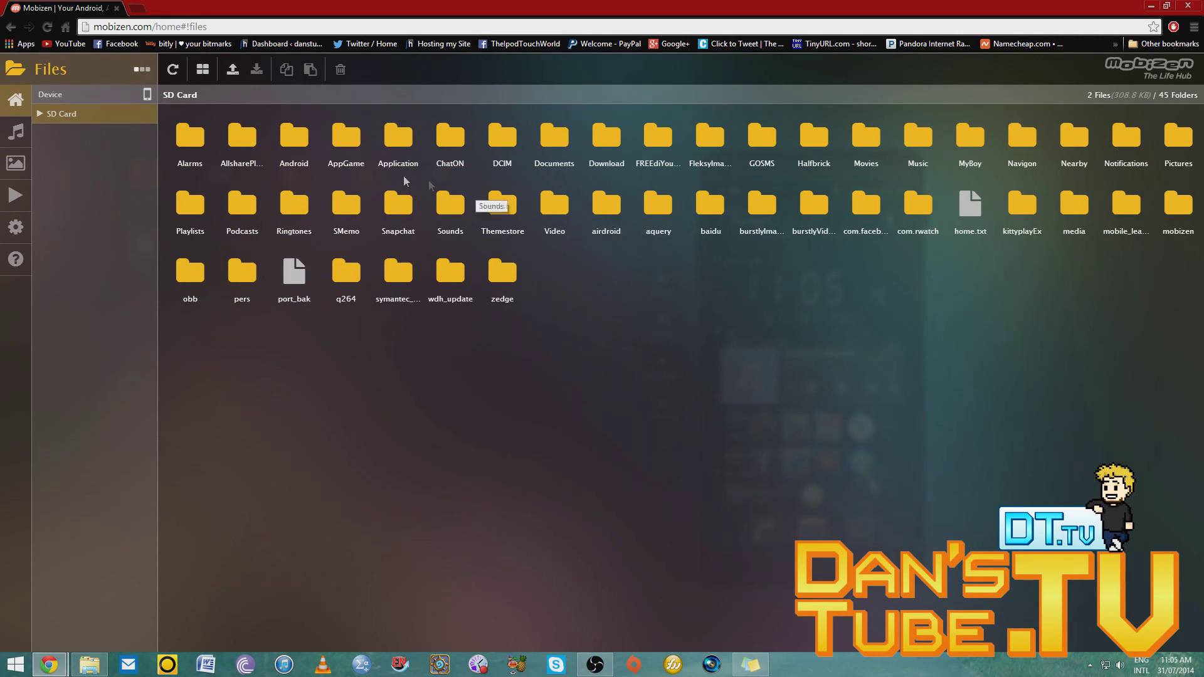
double_click(495, 138)
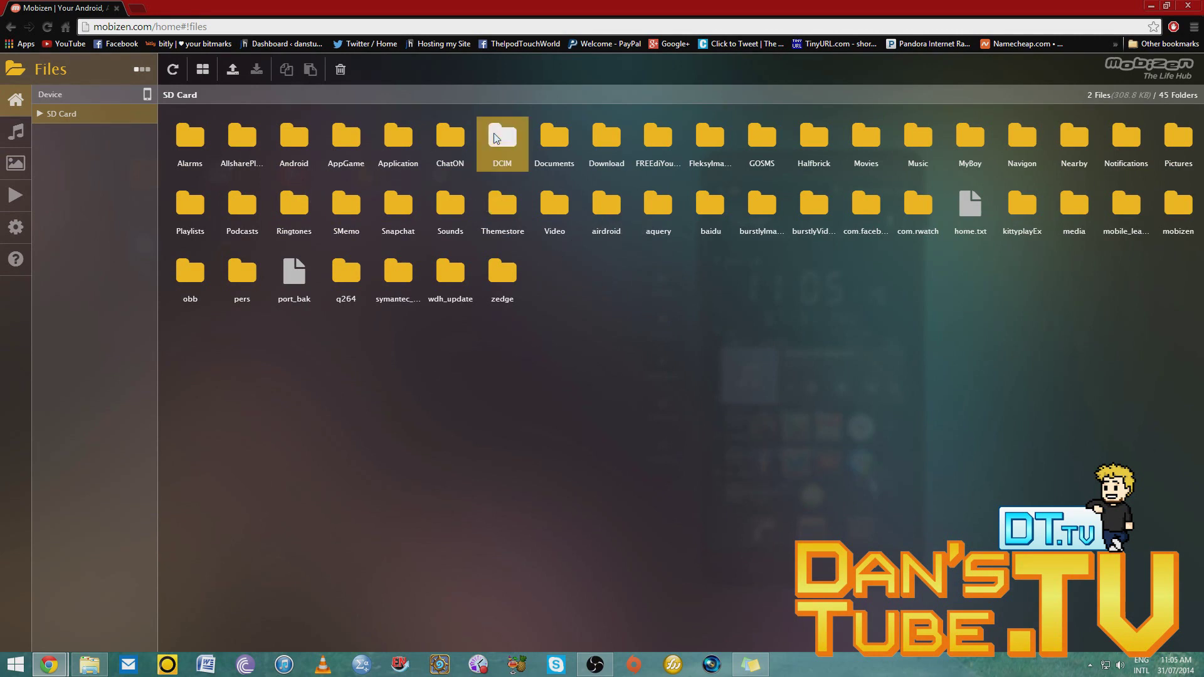
double_click(280, 140)
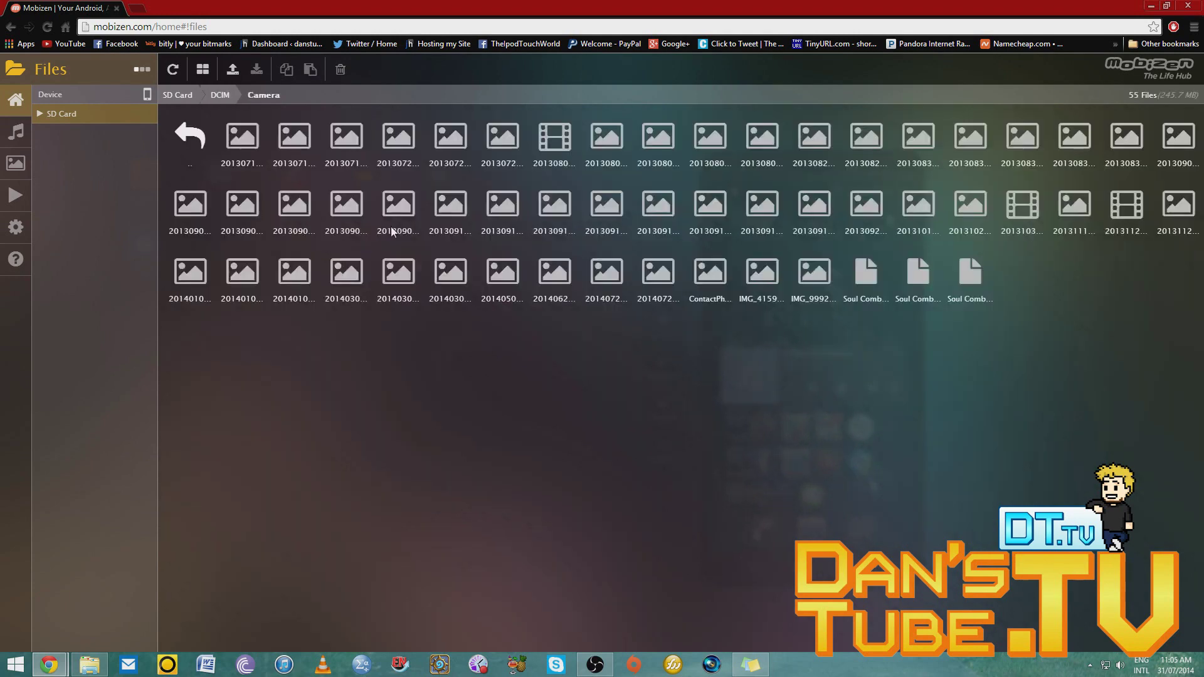
double_click(251, 154)
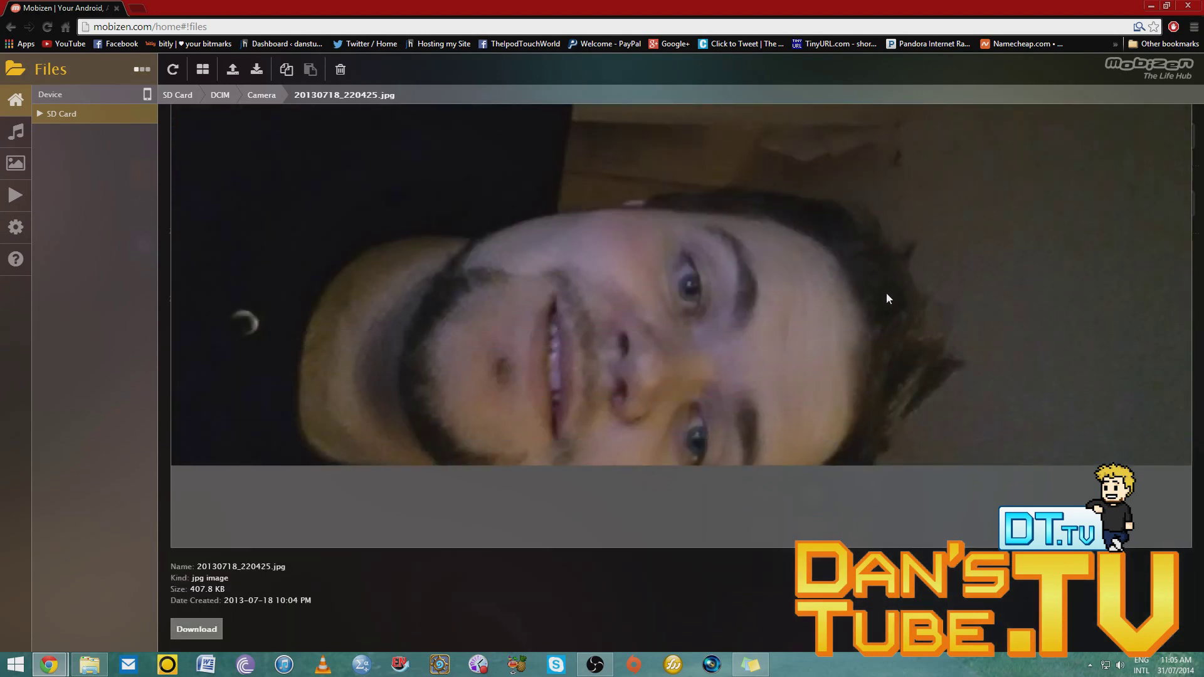
click(331, 496)
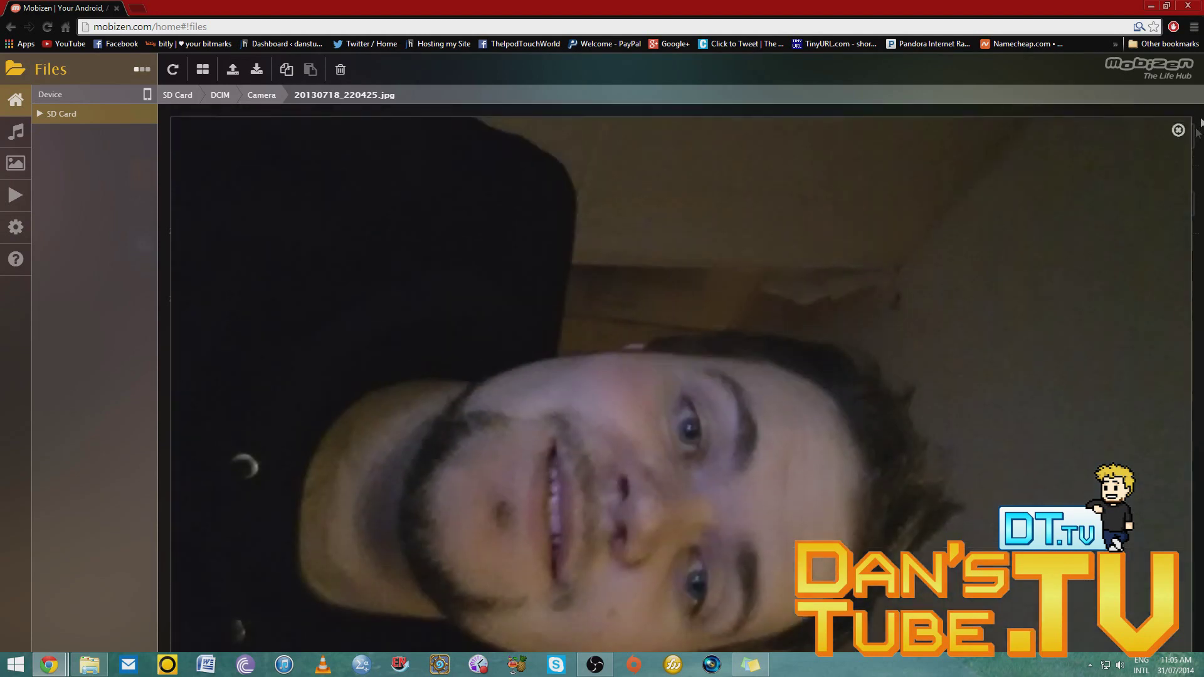
click(1180, 130)
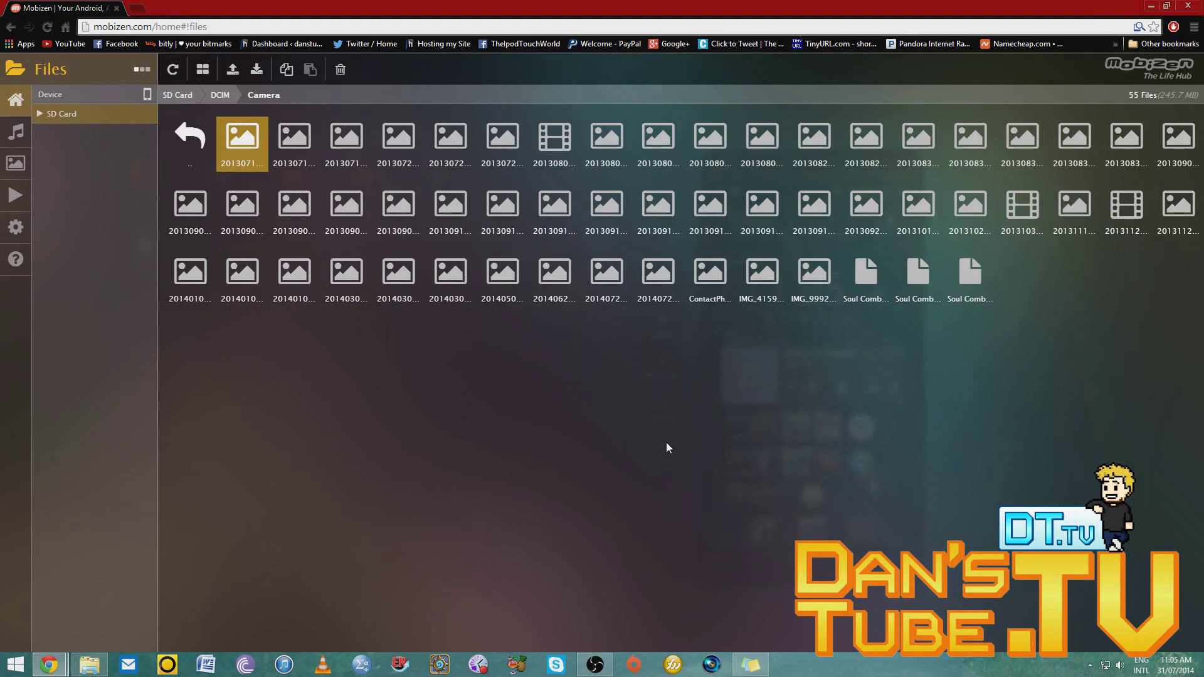
Step: Go back up from the Camera folder to the SD Card root and return to the dashboard
double_click(192, 128)
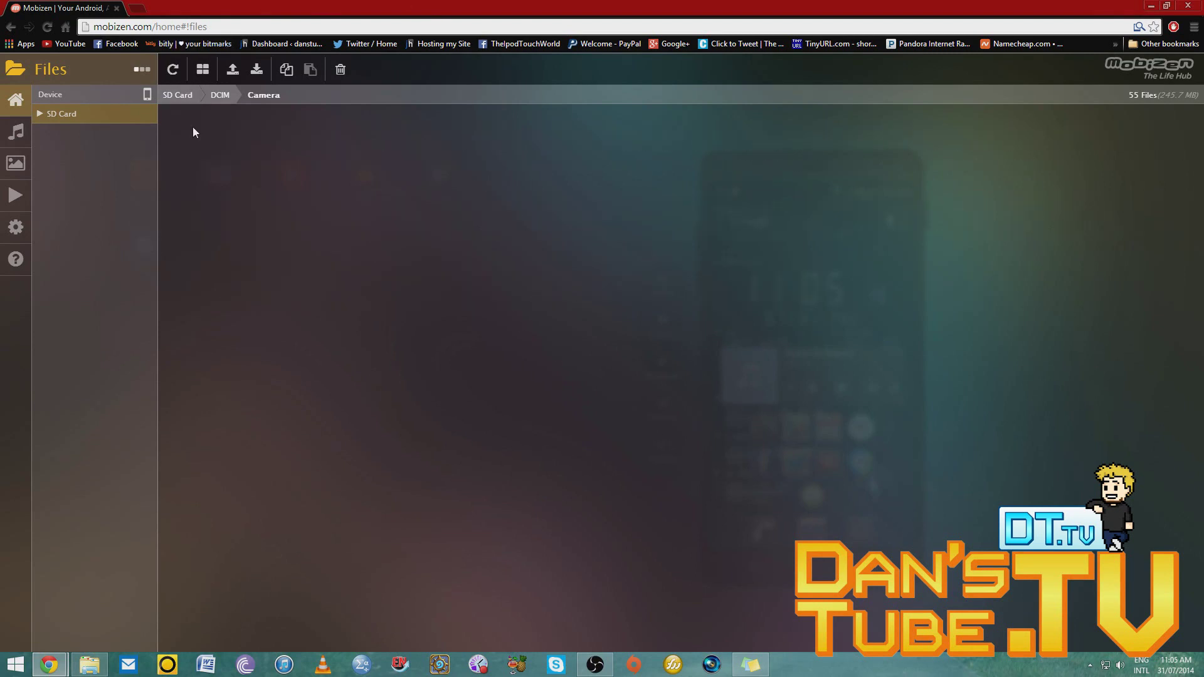
double_click(190, 135)
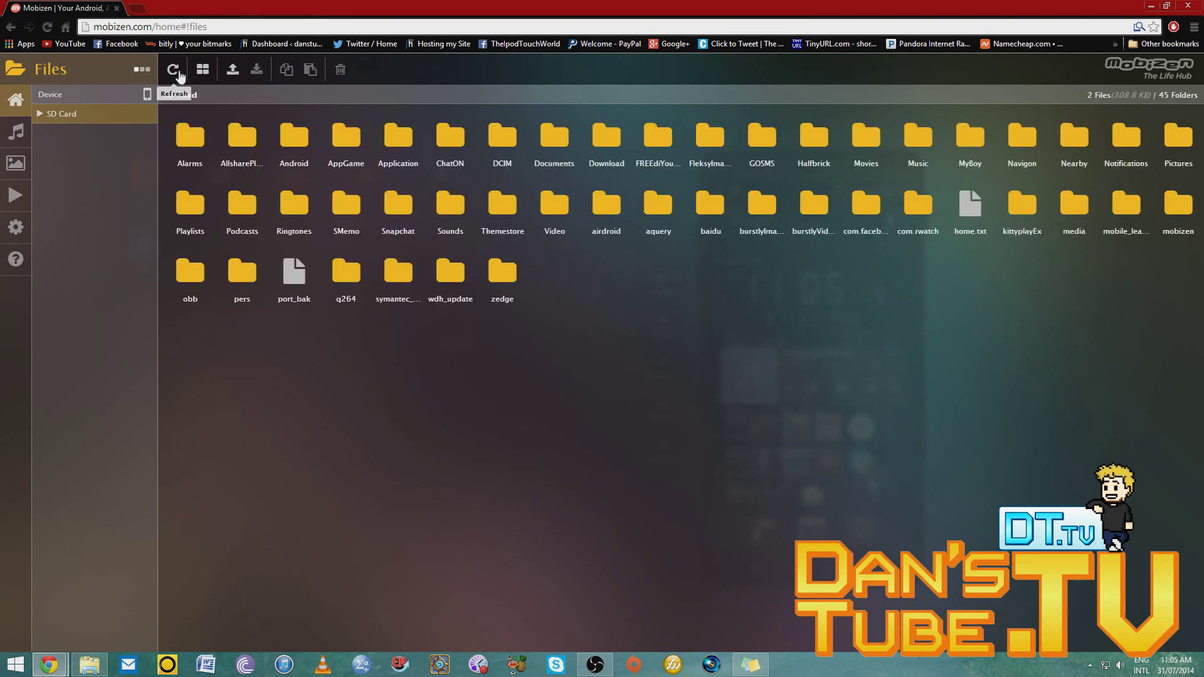
click(173, 69)
key(BackSpace)
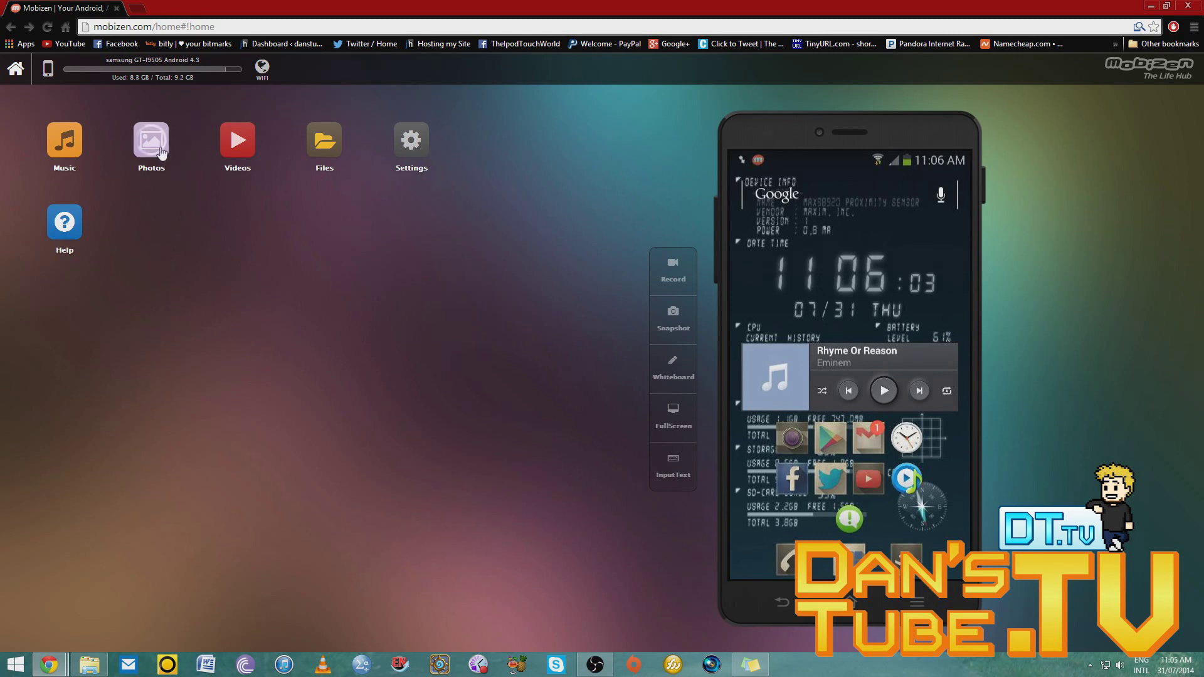
Step: Browse through the phone's song list in Music, then return to the dashboard
click(67, 134)
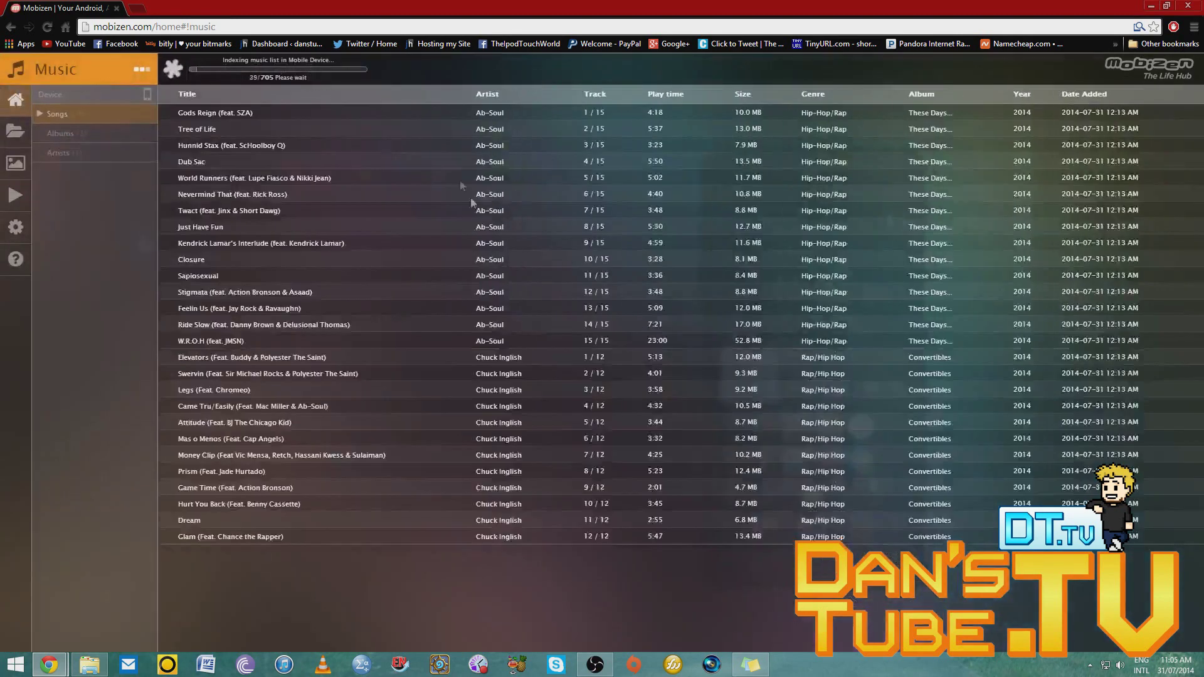
scroll(239, 194, down, 3)
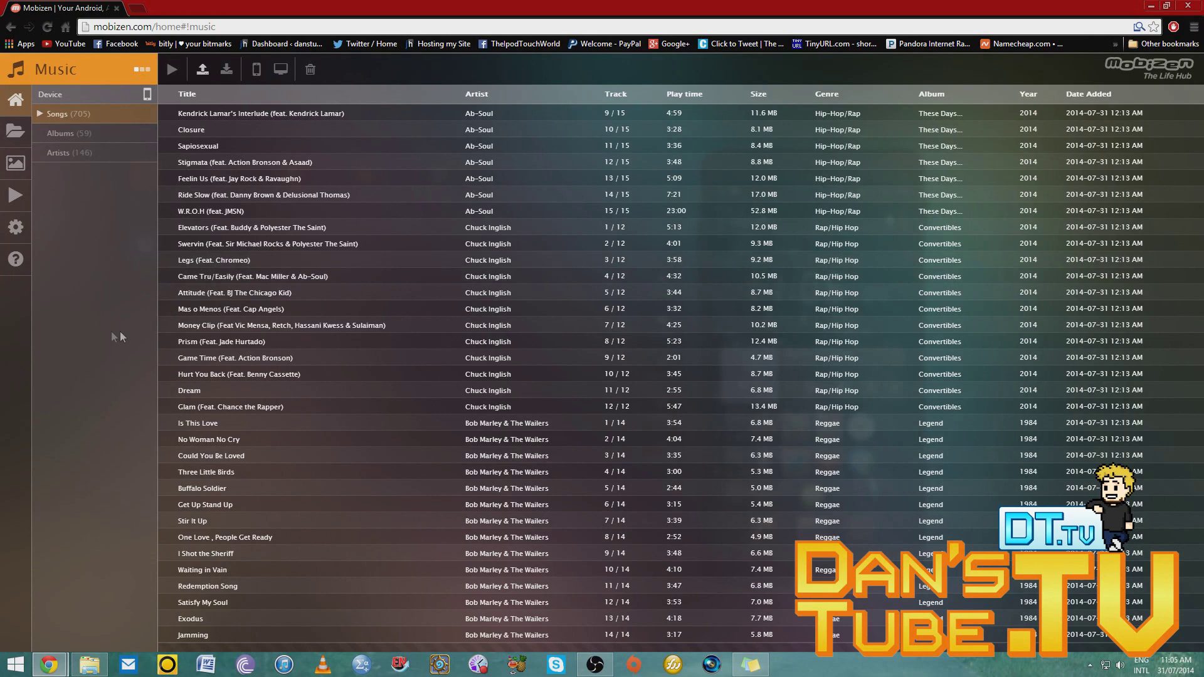
scroll(288, 254, down, 5)
scroll(288, 253, down, 15)
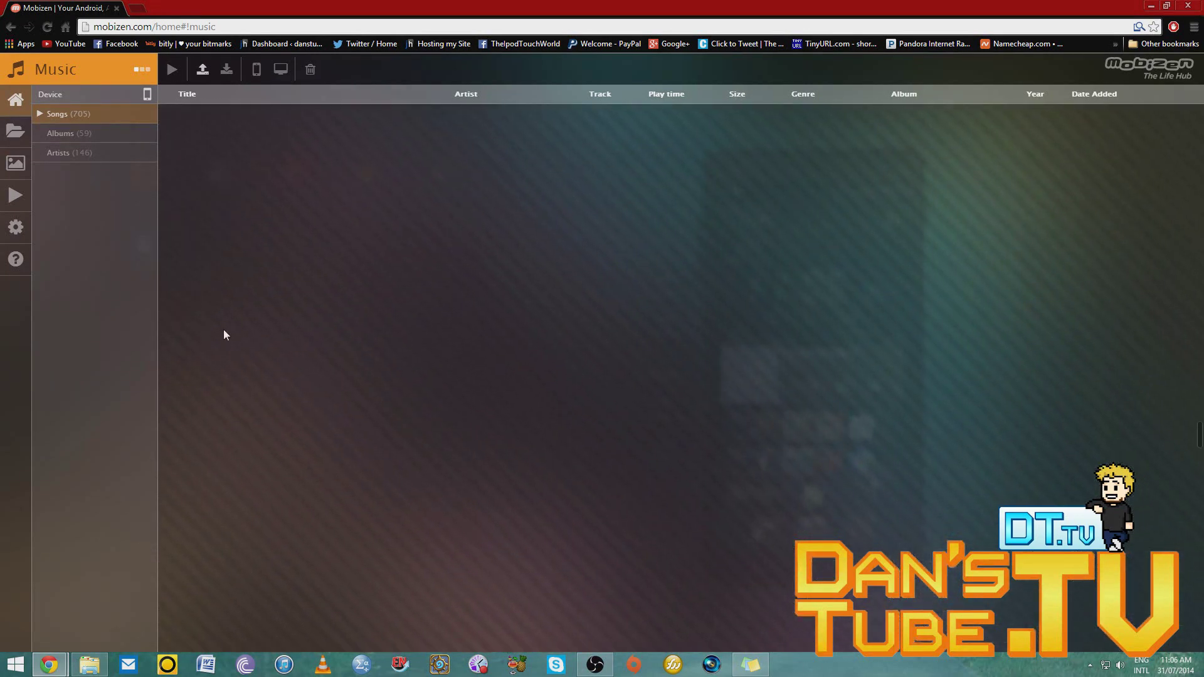
scroll(223, 331, up, 3)
key(BackSpace)
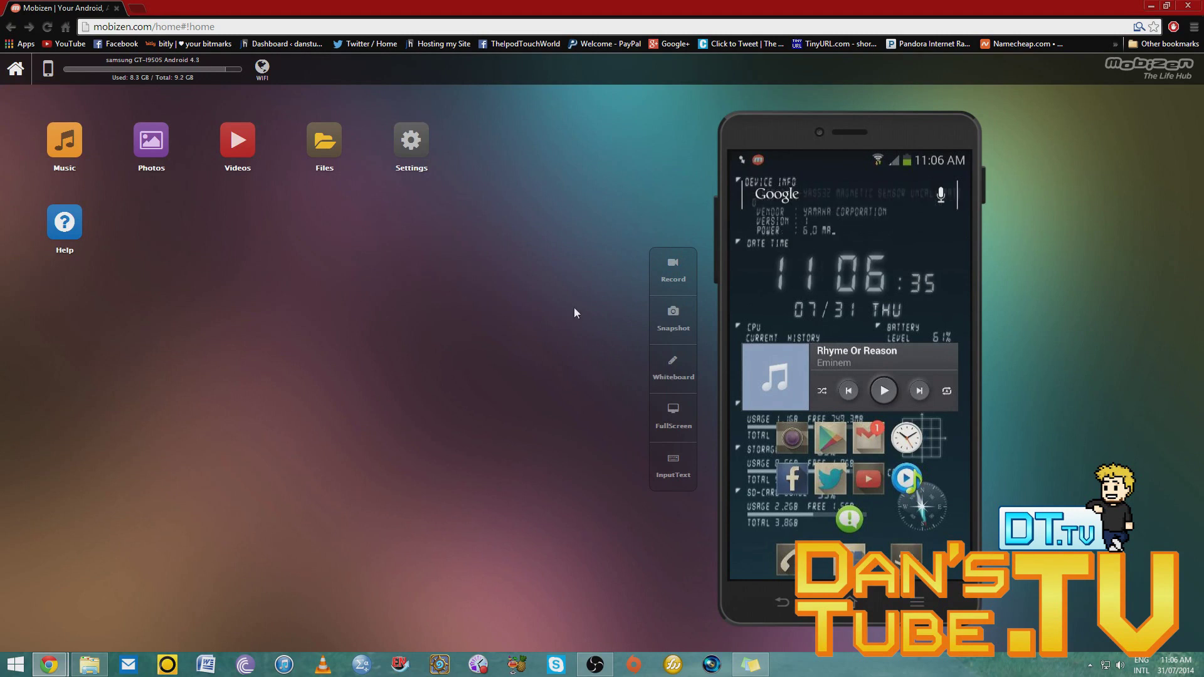
Step: Record a video of the phone's screen and stop the recording
click(675, 266)
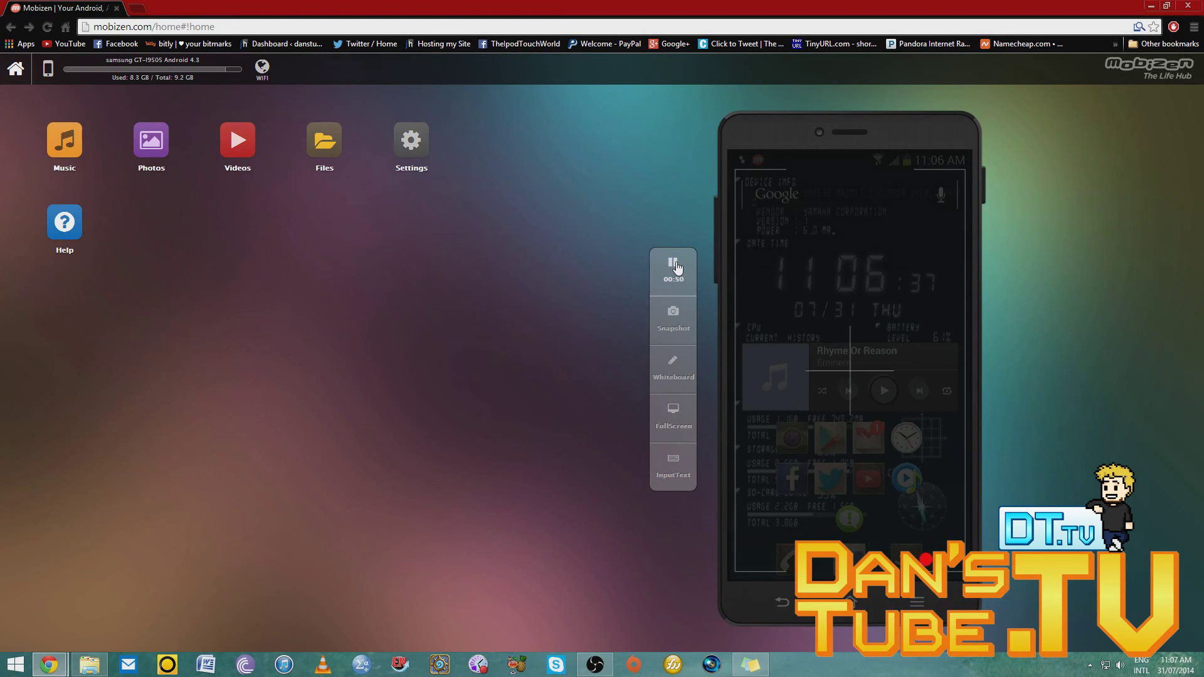
click(674, 264)
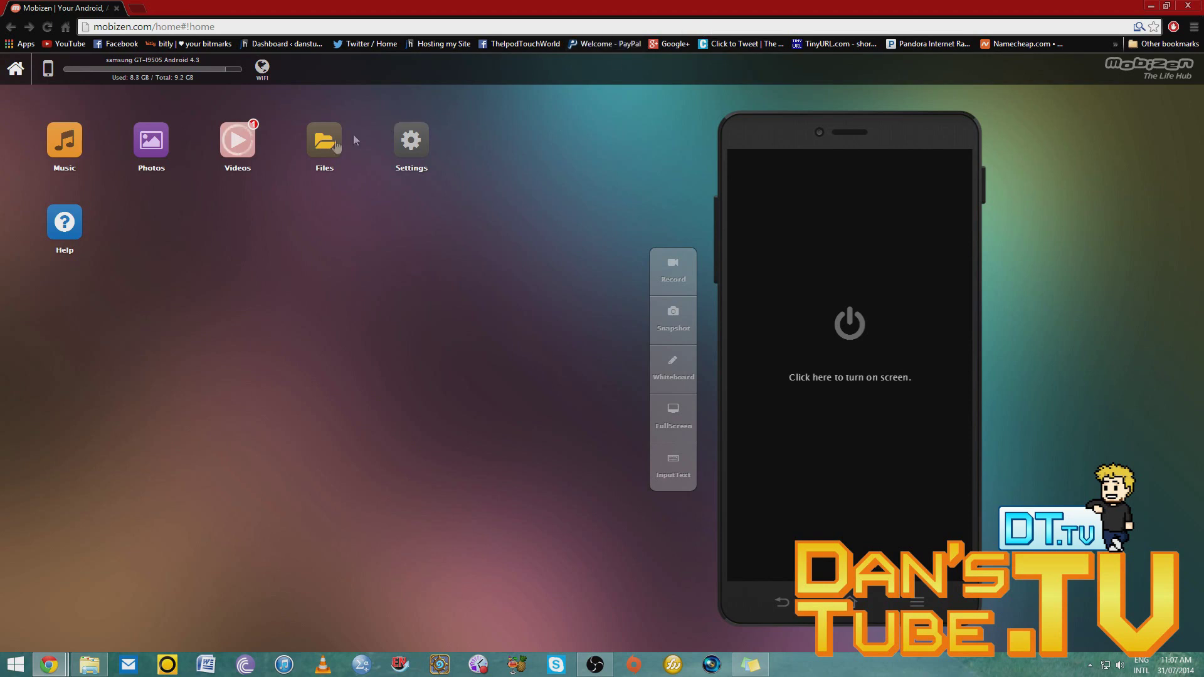
Step: Open the phone's video library and play the first mobizen screen recording in the list
click(331, 145)
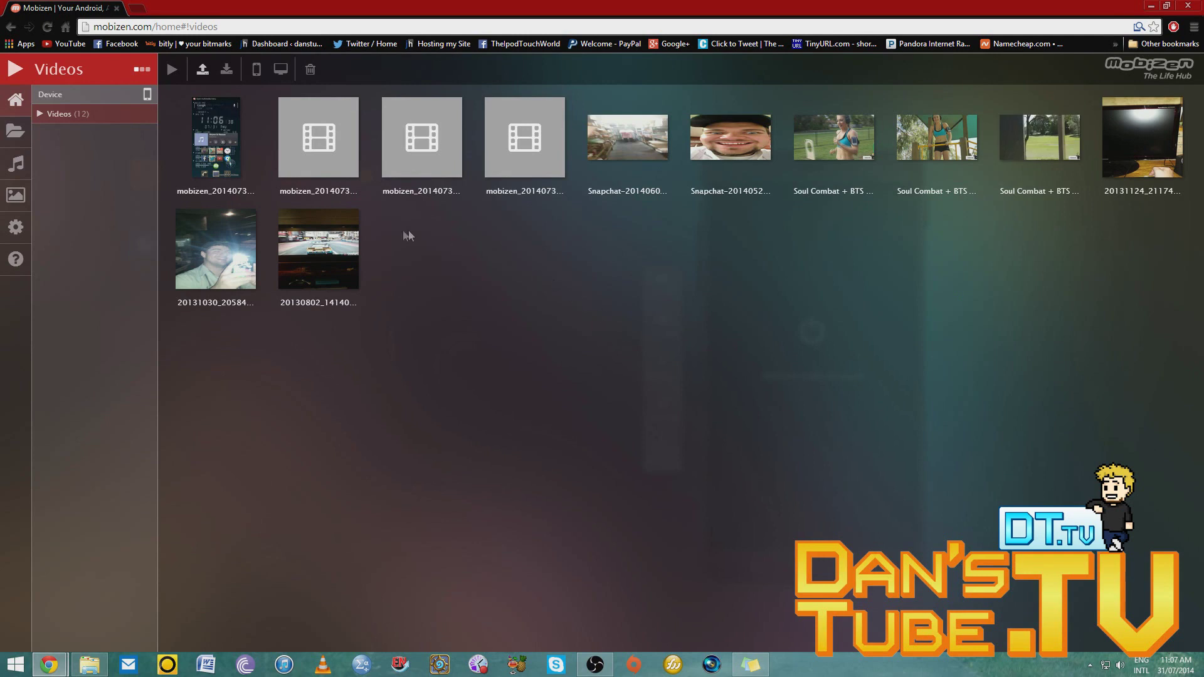
click(229, 148)
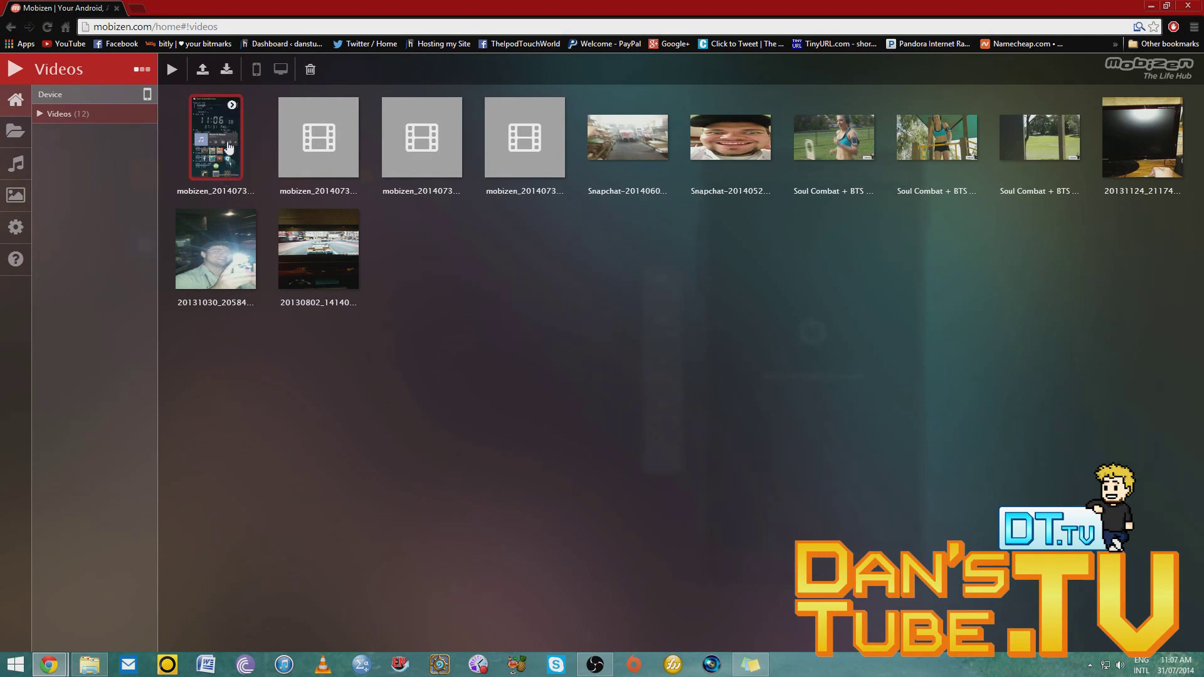
double_click(226, 133)
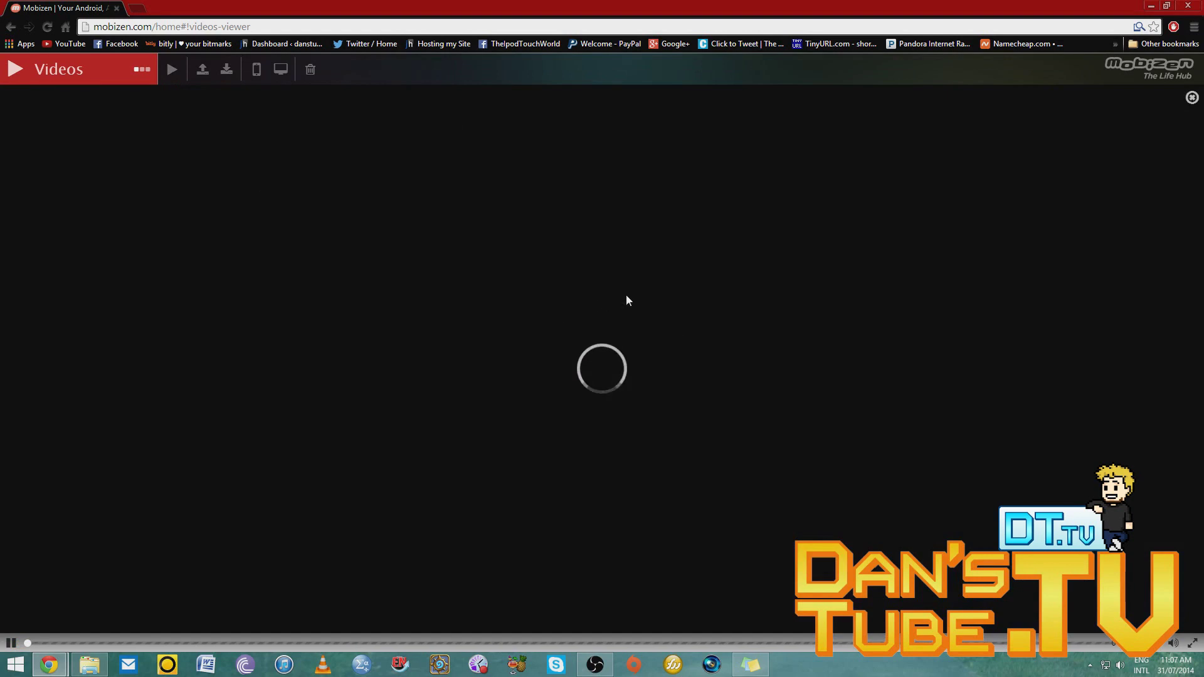
key(XF86AudioRaiseVolume)
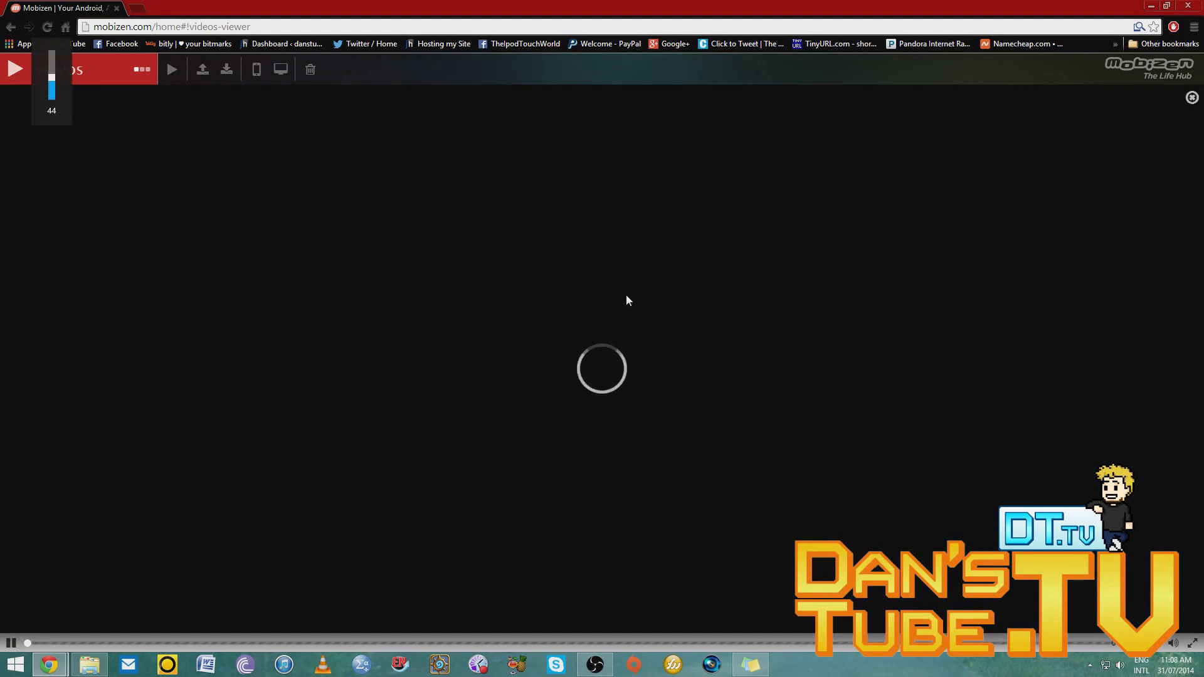
key(XF86AudioLowerVolume)
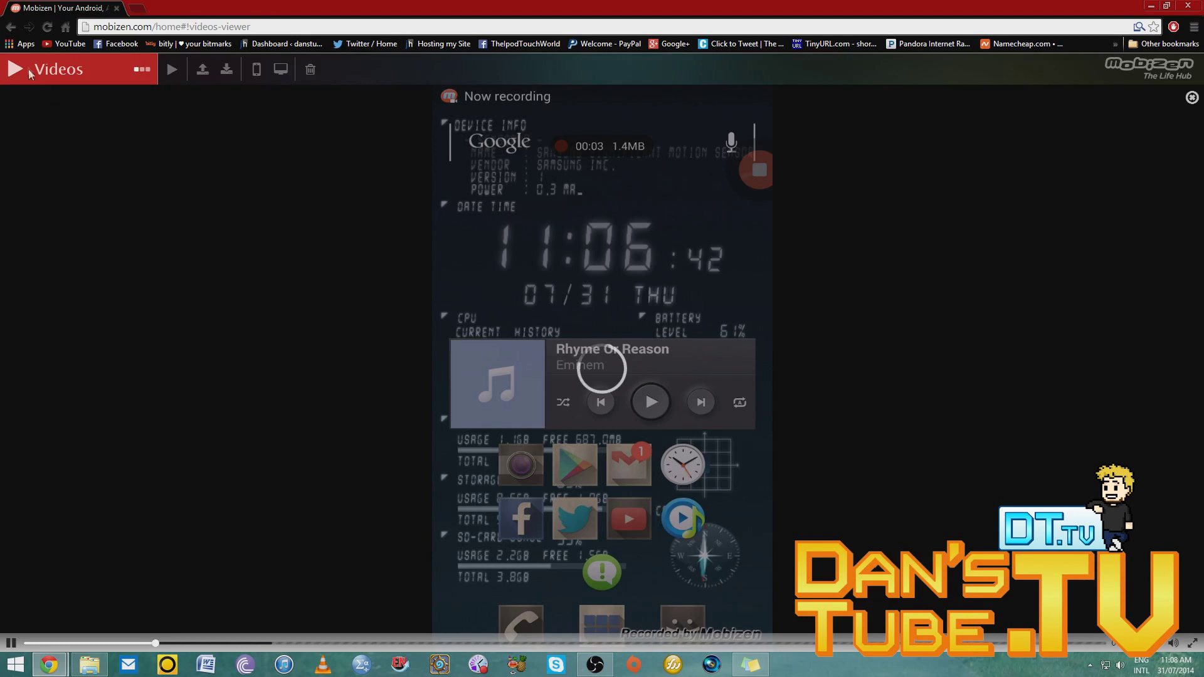
Step: Replay the screen recording from its beginning, then leave the video library for the dashboard
click(11, 642)
click(25, 643)
click(11, 643)
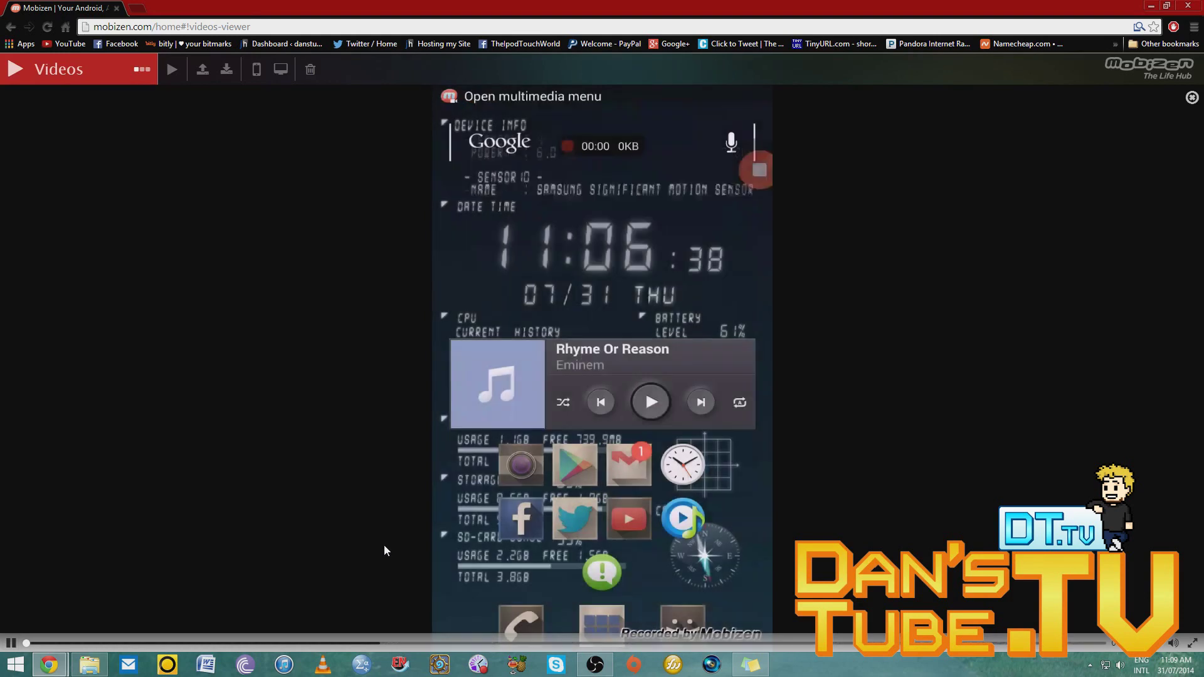
key(XF86AudioLowerVolume)
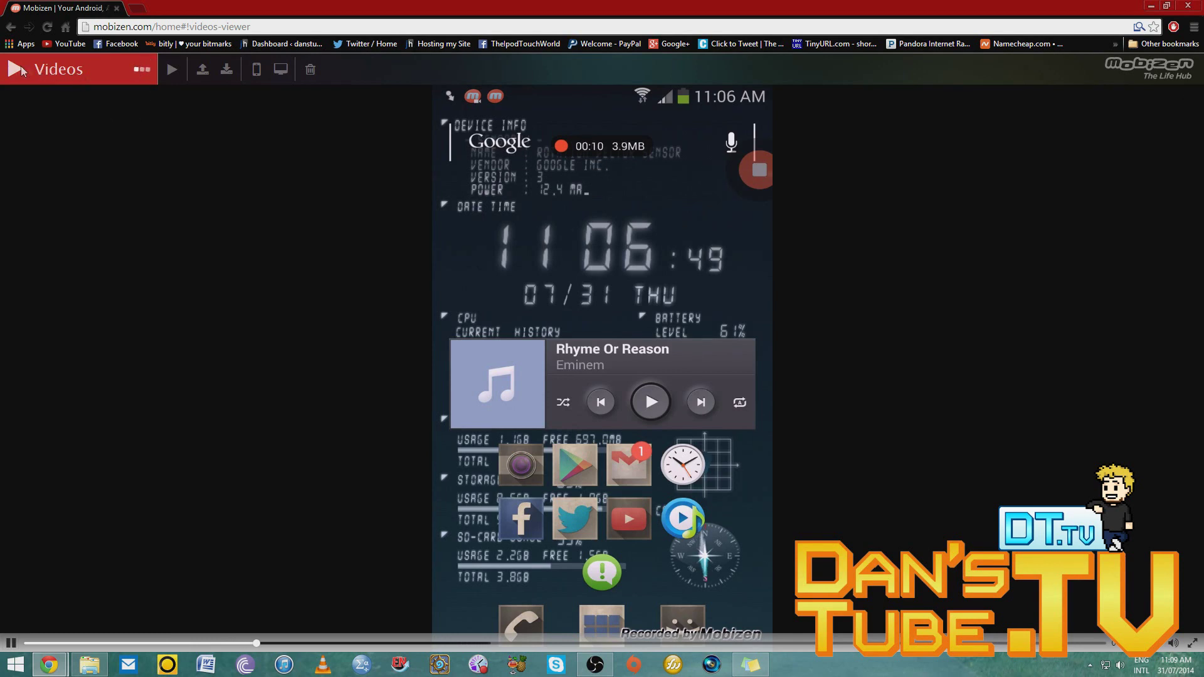
click(143, 70)
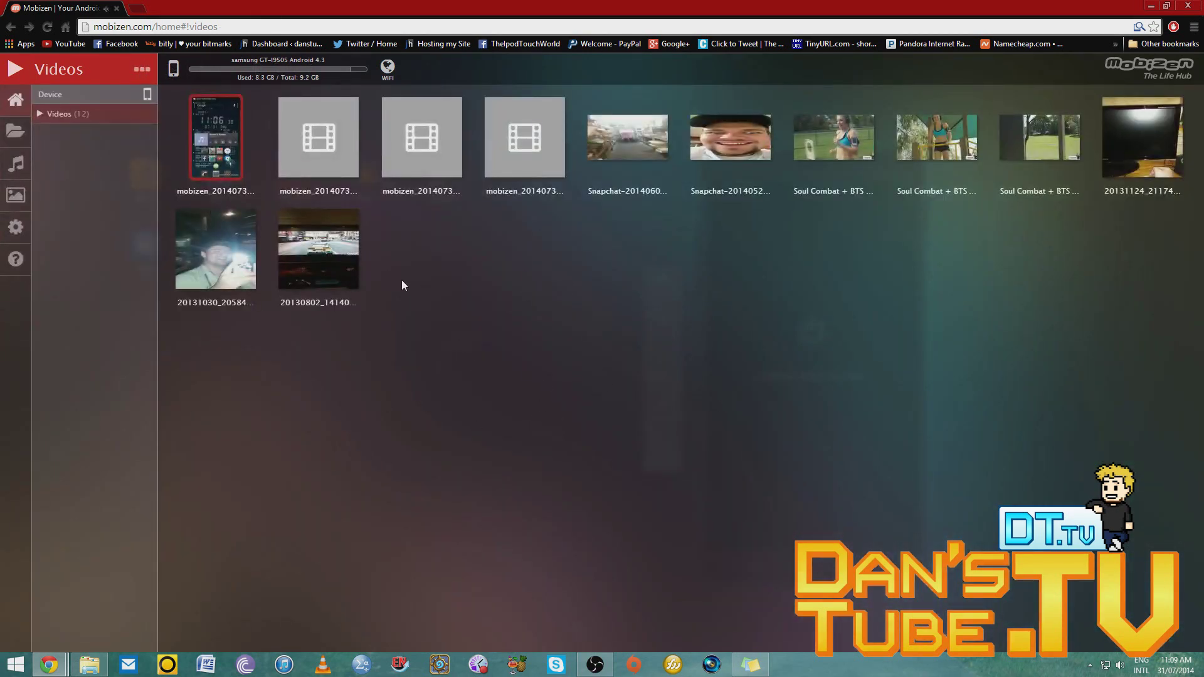
key(BackSpace)
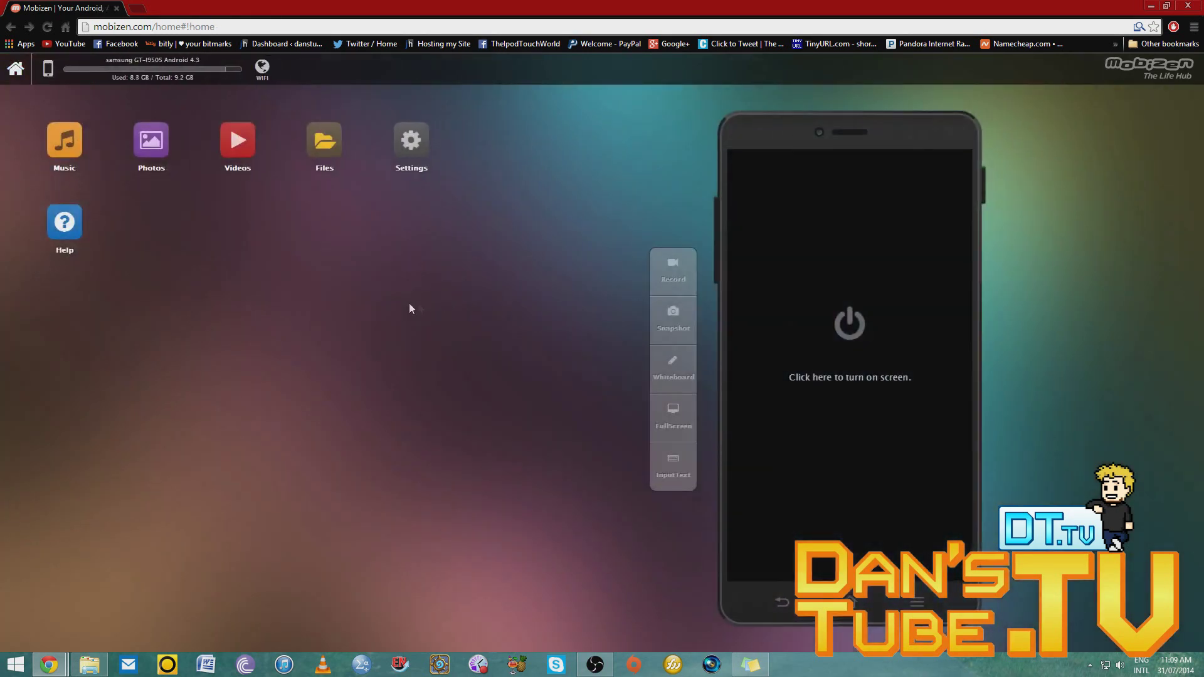